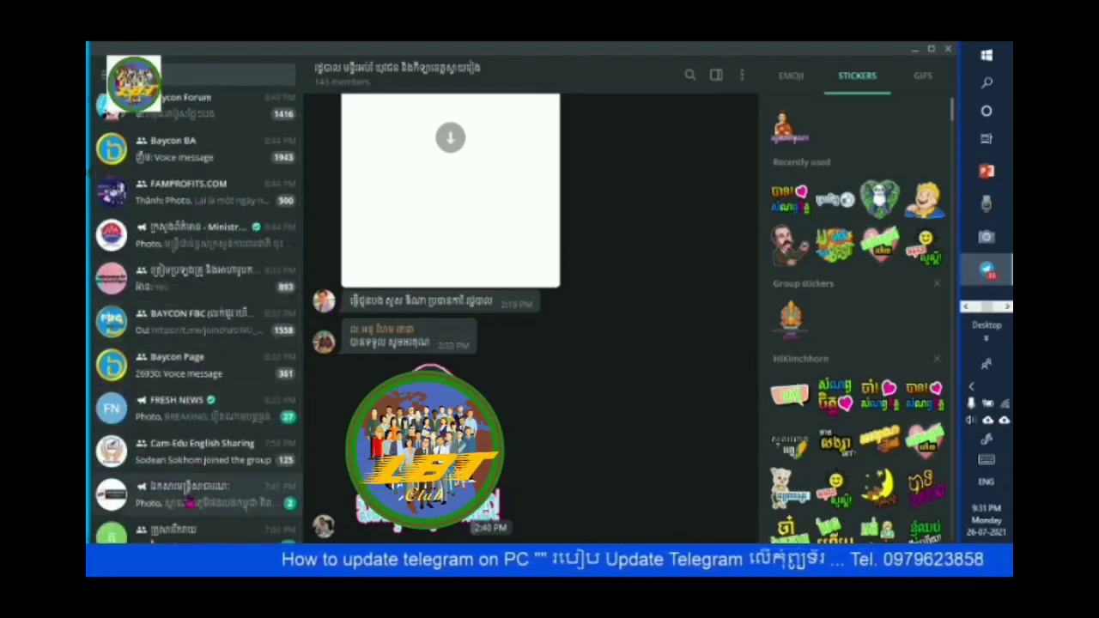
# Open the officialarchives_kh channel, look through its recent posts and dismiss the update error message
pyautogui.click(184, 490)
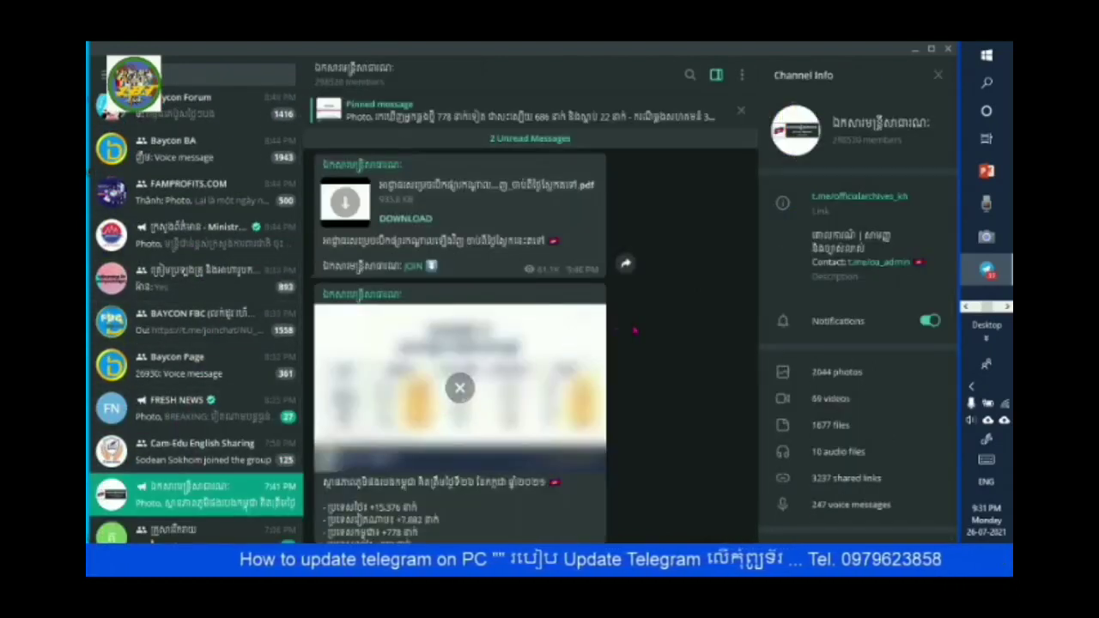
pyautogui.scroll(-1, 591, 348)
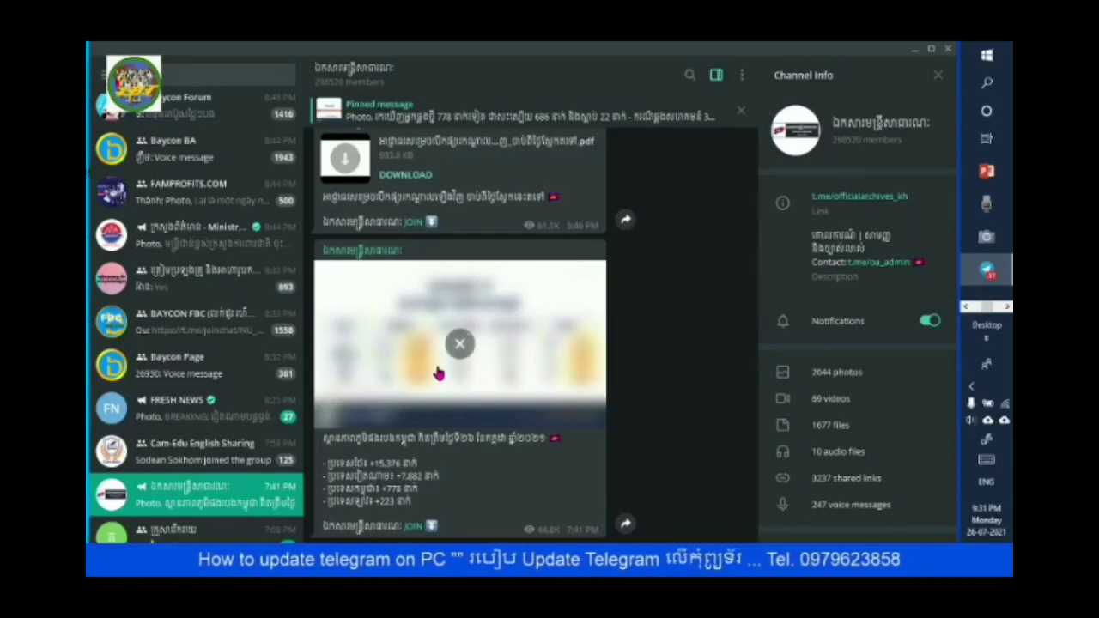
pyautogui.scroll(2, 435, 390)
pyautogui.scroll(2, 436, 391)
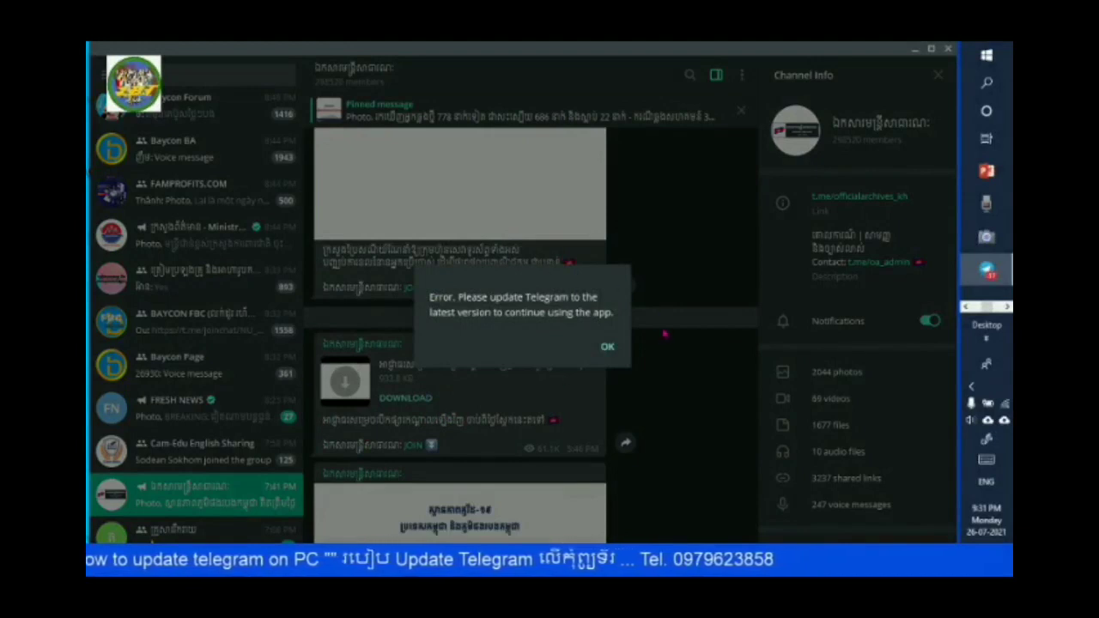
pyautogui.click(607, 348)
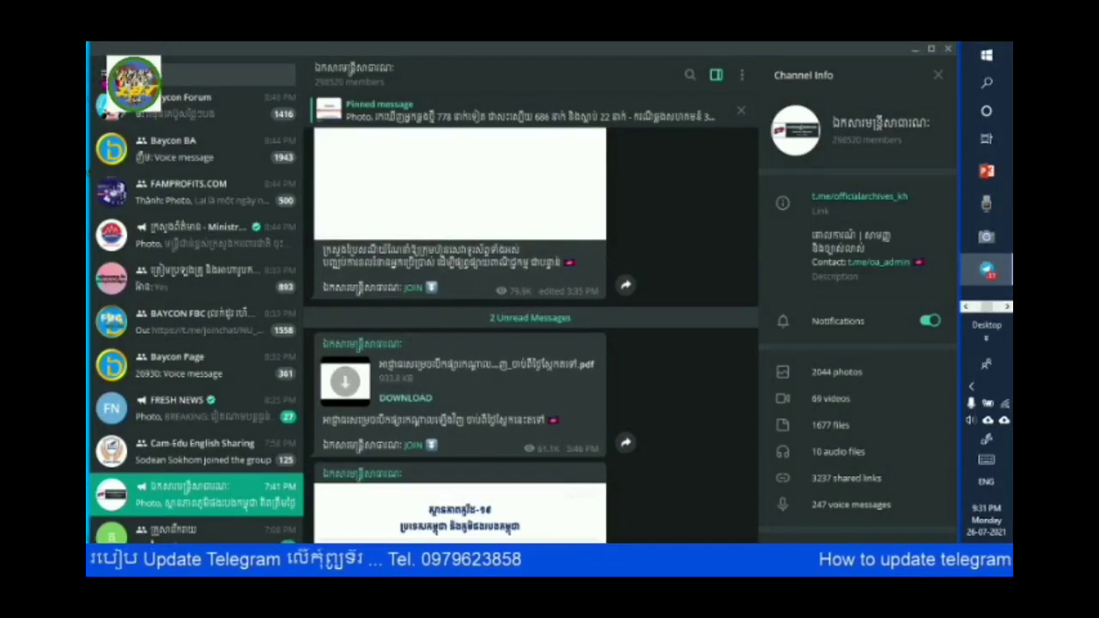
# Switch to the Edge browser and download the standard Windows installer, not the x64 one, from desktop.telegram.org
pyautogui.click(103, 77)
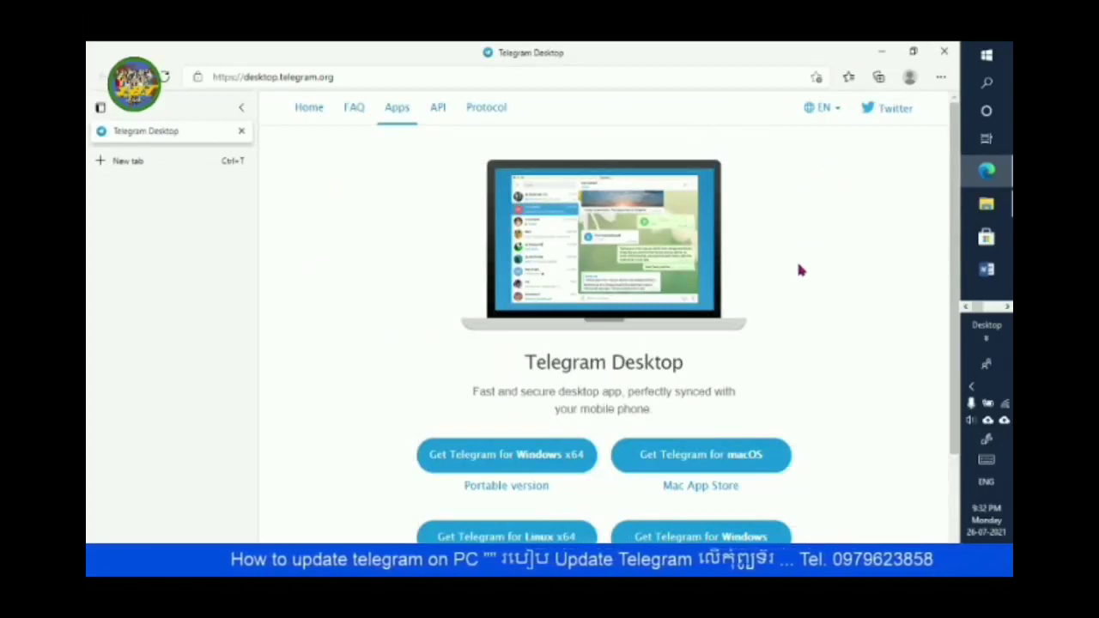
pyautogui.scroll(-1, 802, 255)
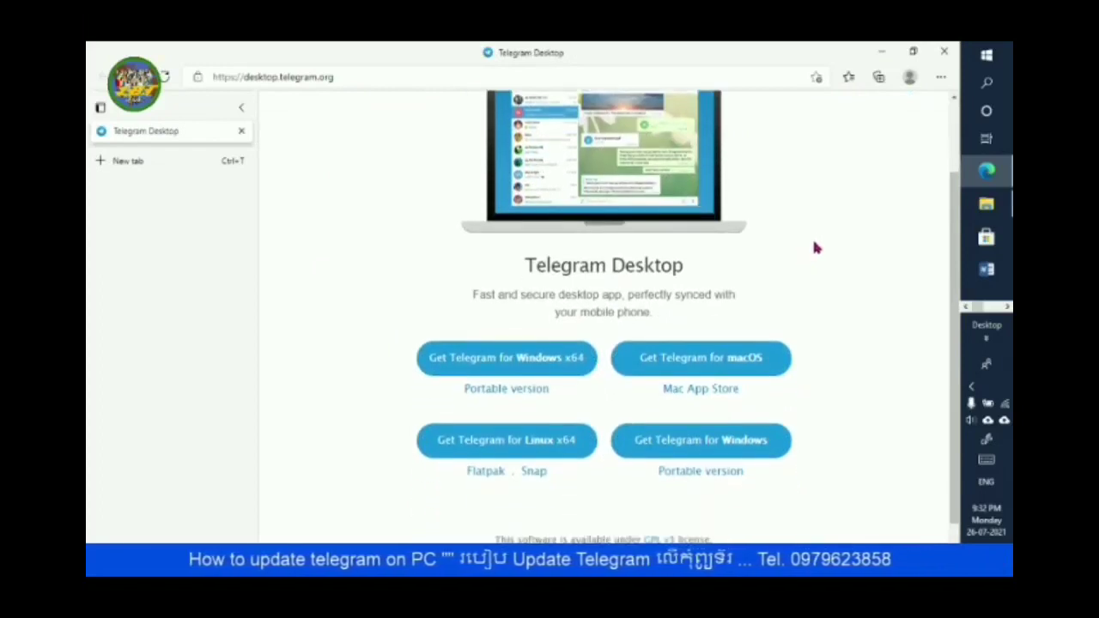
pyautogui.scroll(1, 776, 268)
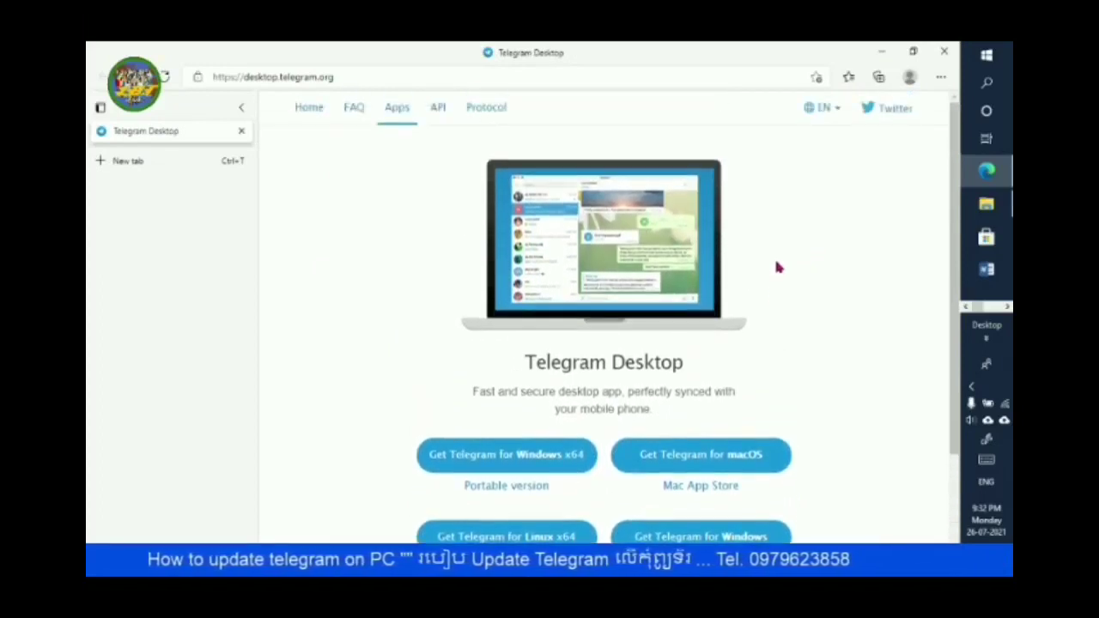
pyautogui.scroll(-2, 855, 361)
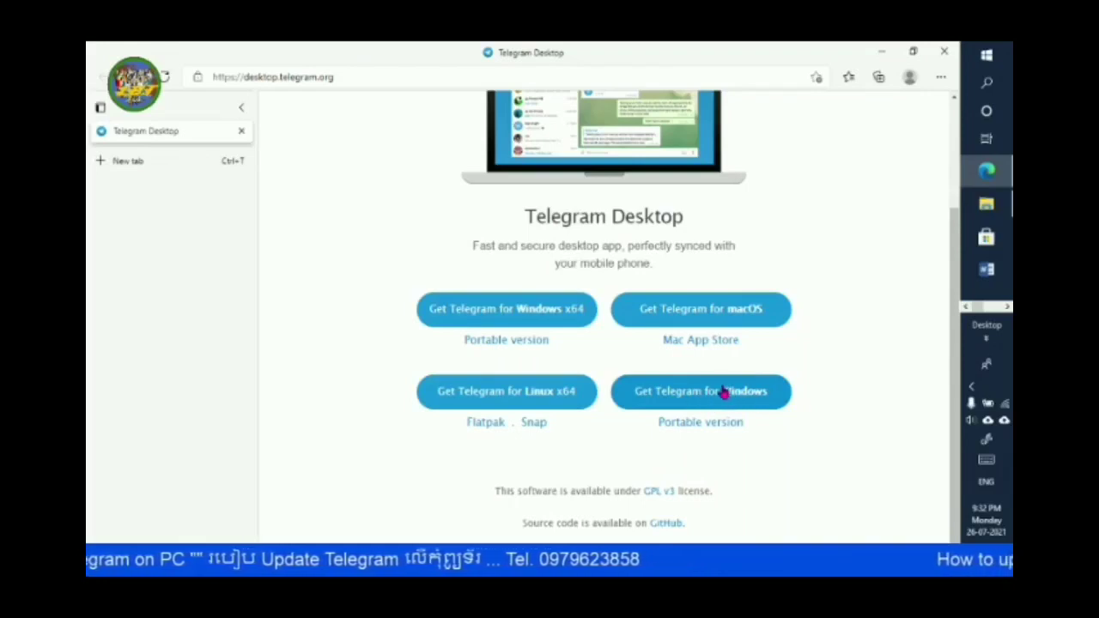
pyautogui.click(677, 398)
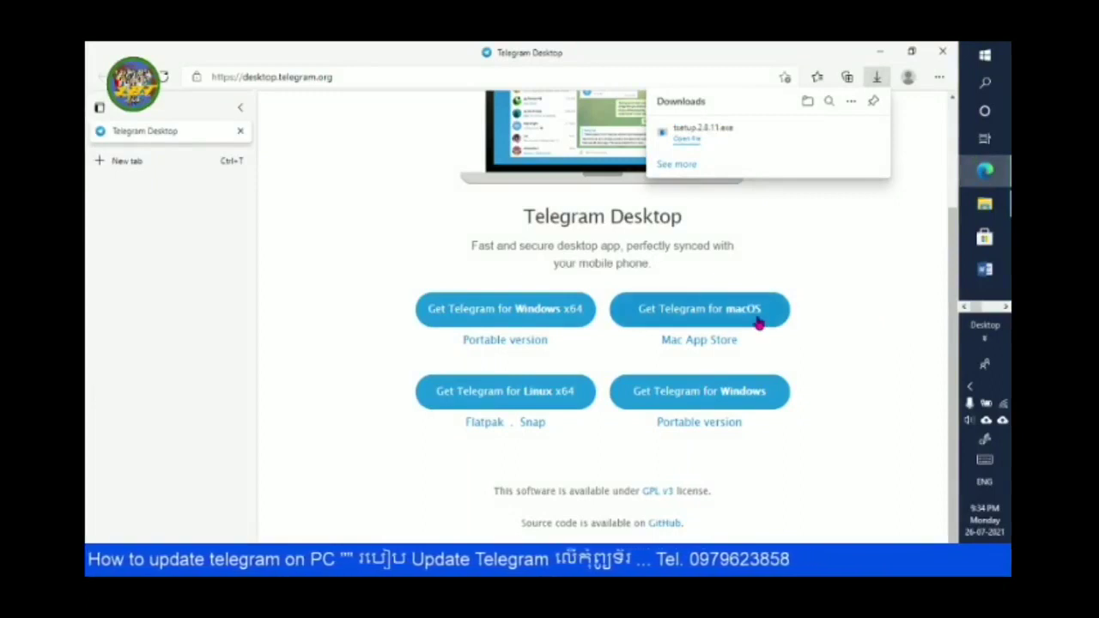
# Run the downloaded tsetup.2.8.11.exe and choose English as the setup language
pyautogui.click(687, 141)
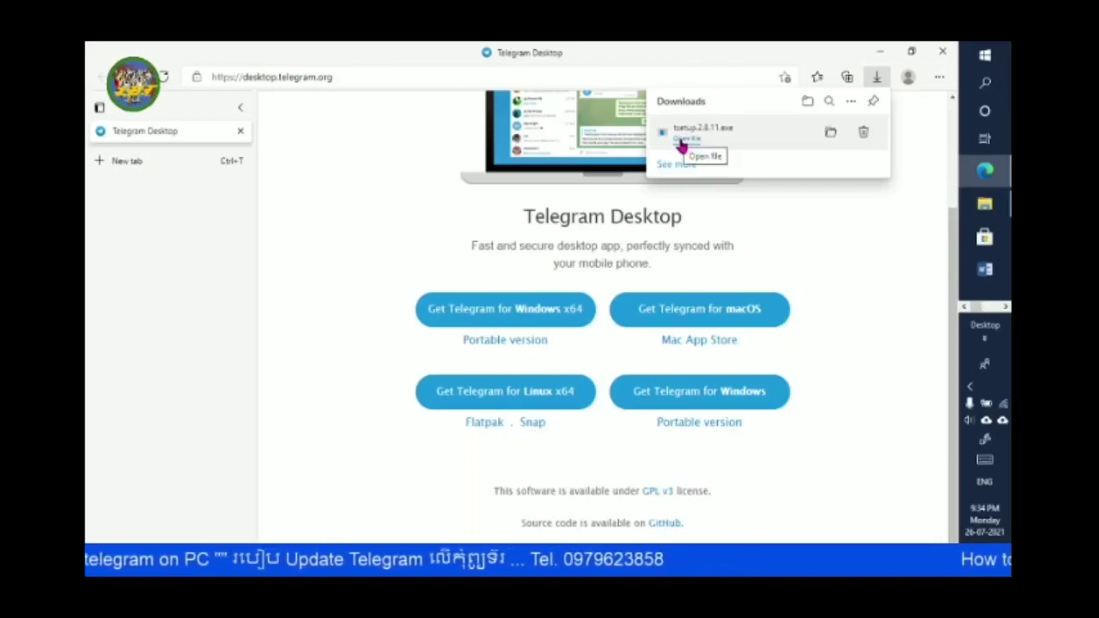
pyautogui.click(682, 147)
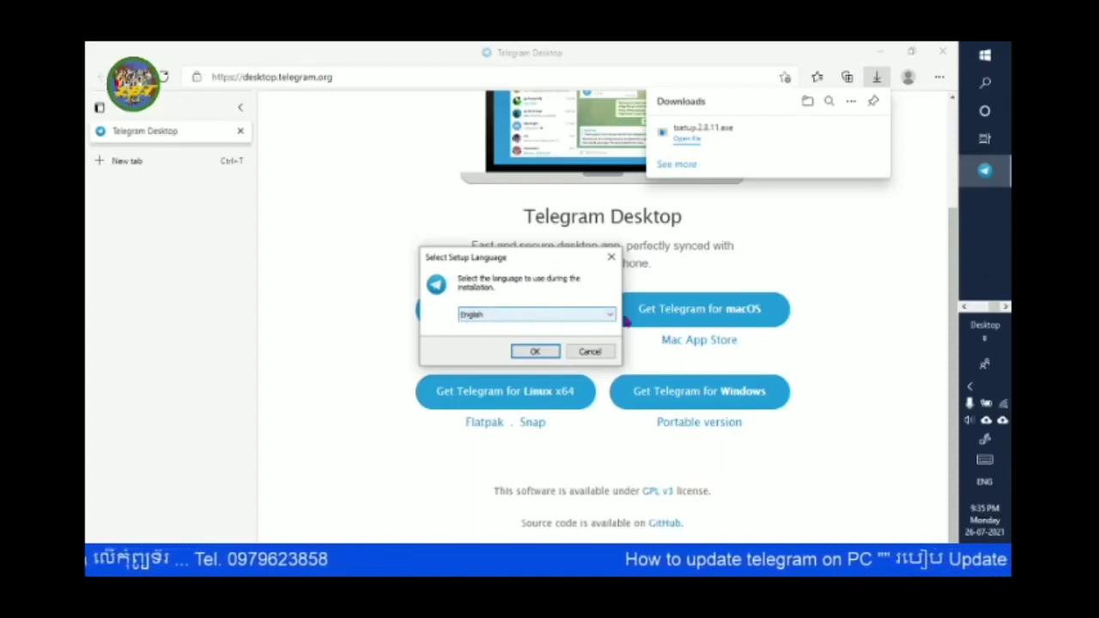
pyautogui.click(535, 353)
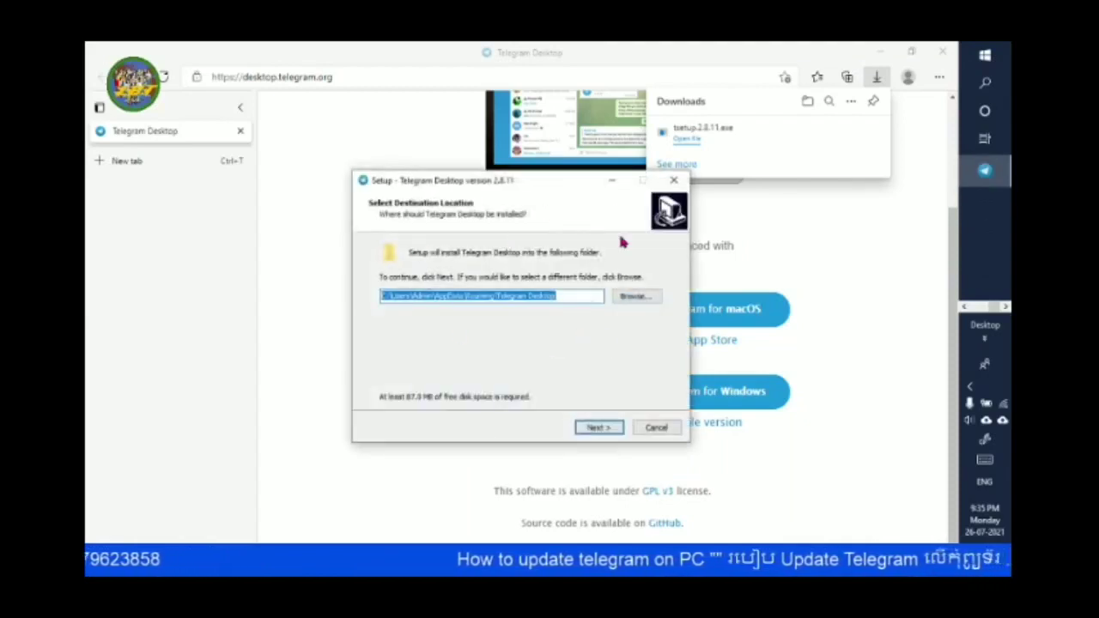
# Accept the default destination and Start Menu folders in the setup wizard and turn off the desktop shortcut option
pyautogui.click(598, 428)
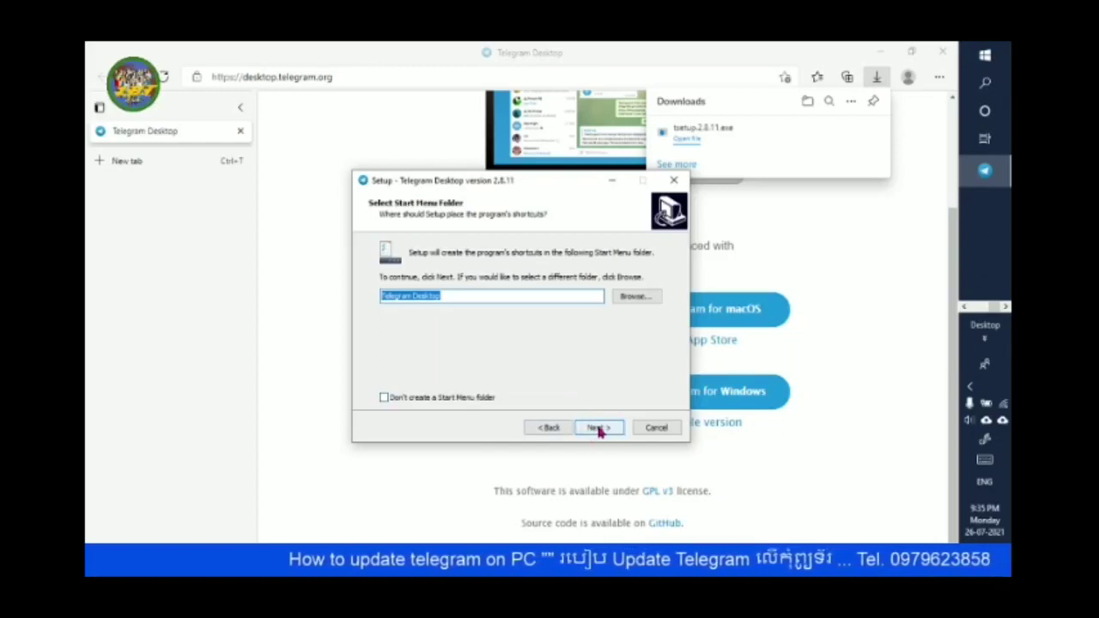
pyautogui.click(598, 428)
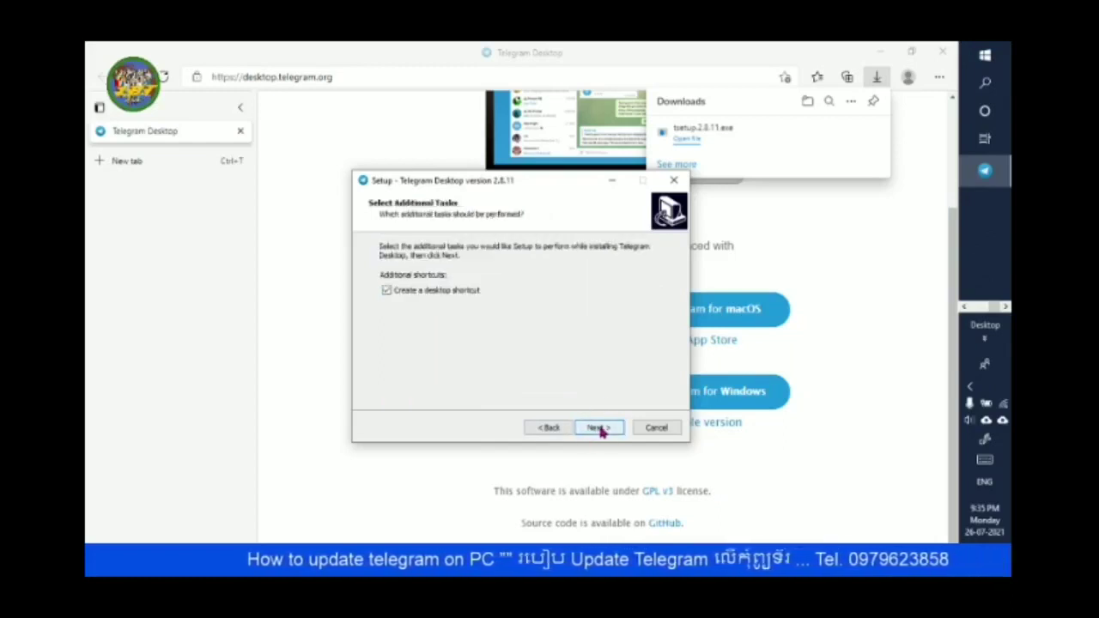
pyautogui.click(387, 292)
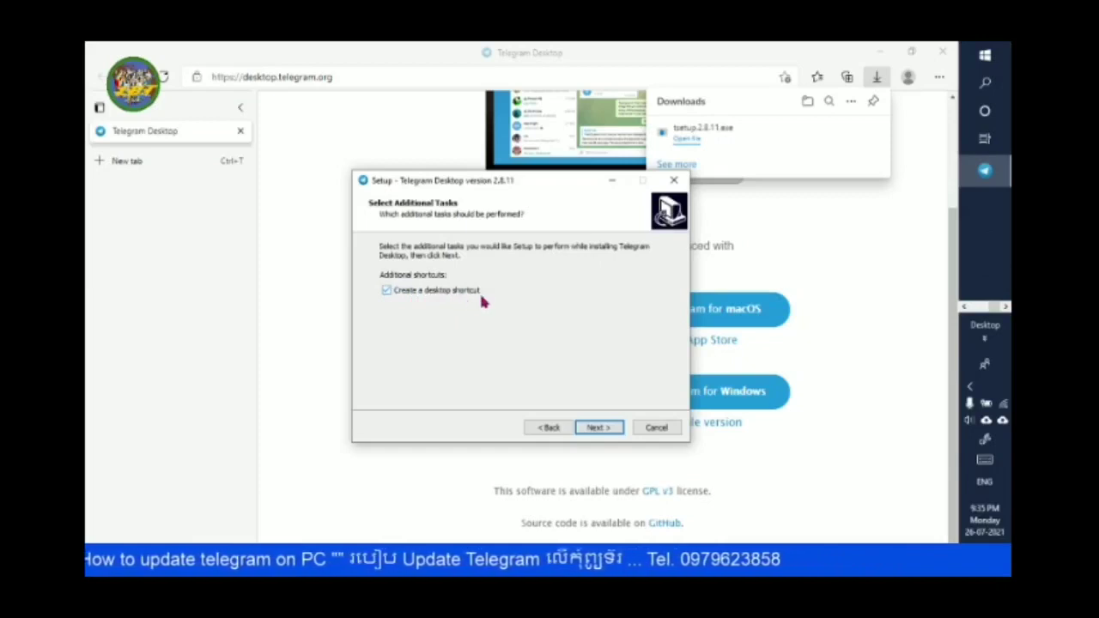
pyautogui.click(386, 292)
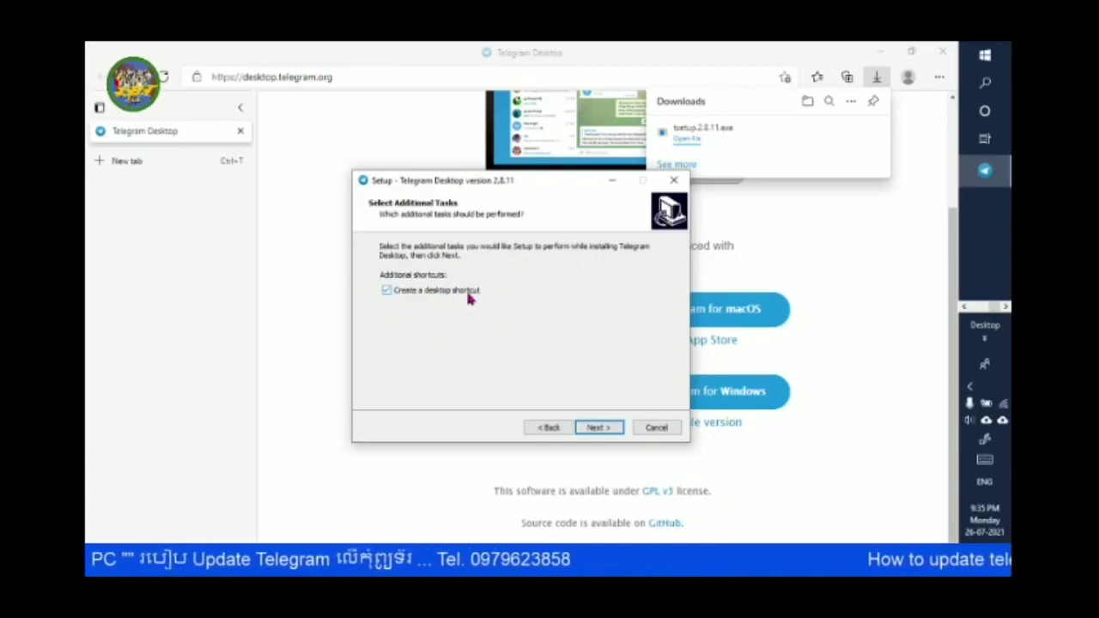
pyautogui.click(386, 291)
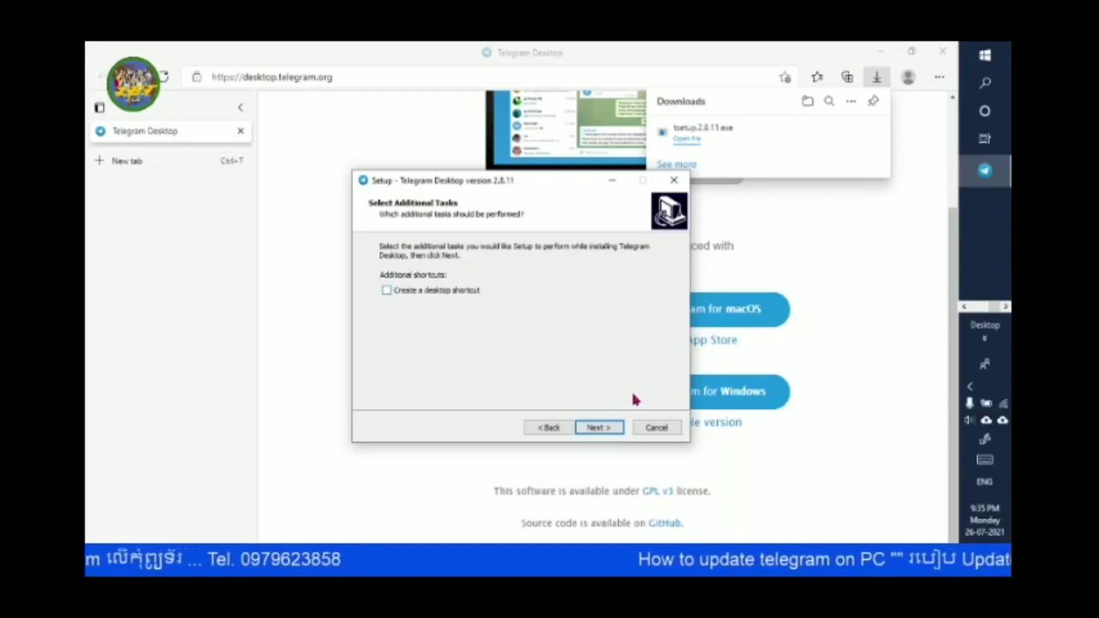
pyautogui.click(599, 428)
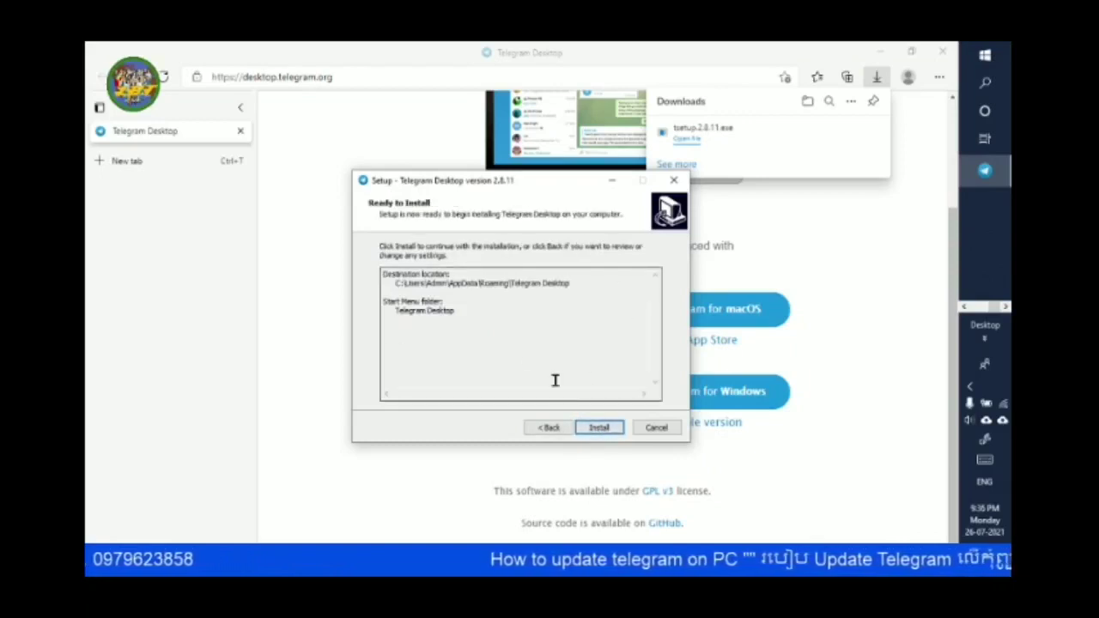
# Install Telegram Desktop with running applications closed automatically, and finish the setup with Launch Telegram enabled
pyautogui.click(600, 428)
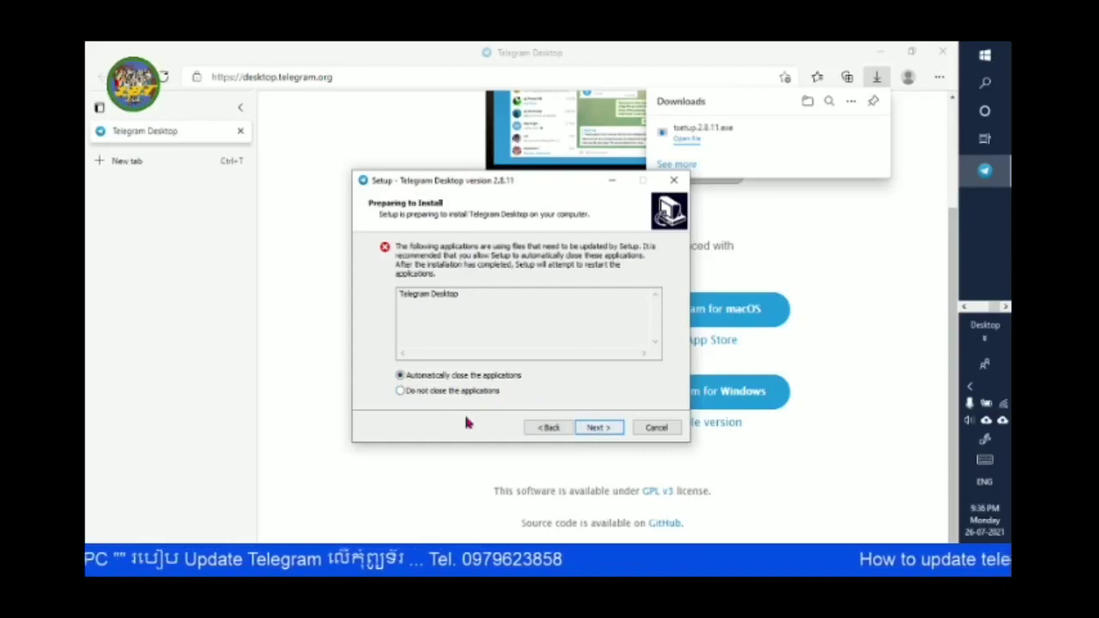
pyautogui.click(598, 428)
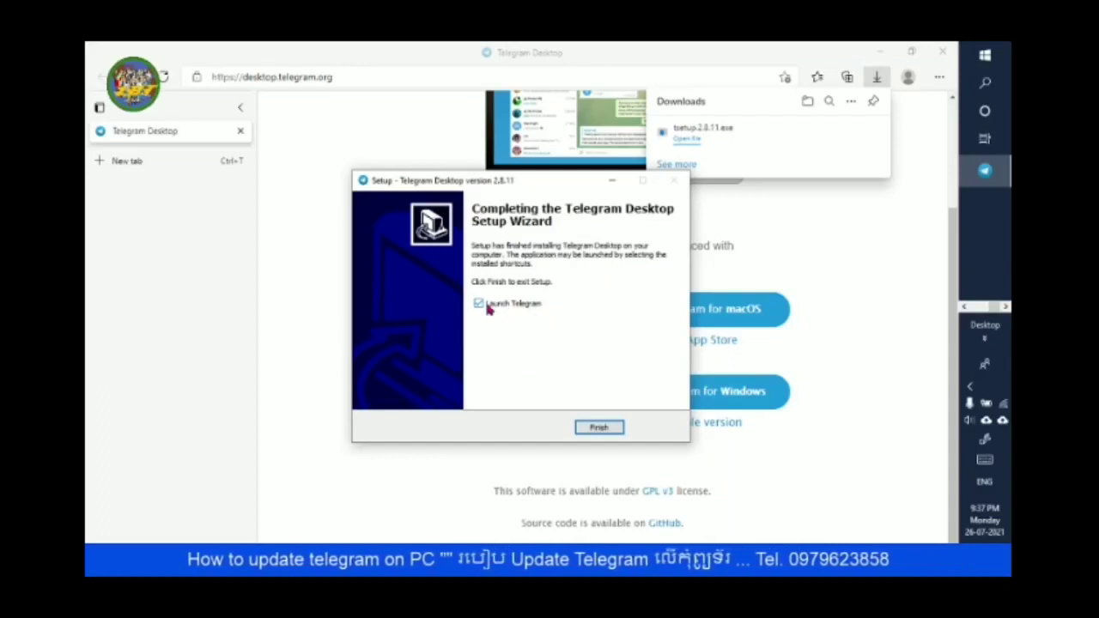
pyautogui.click(601, 429)
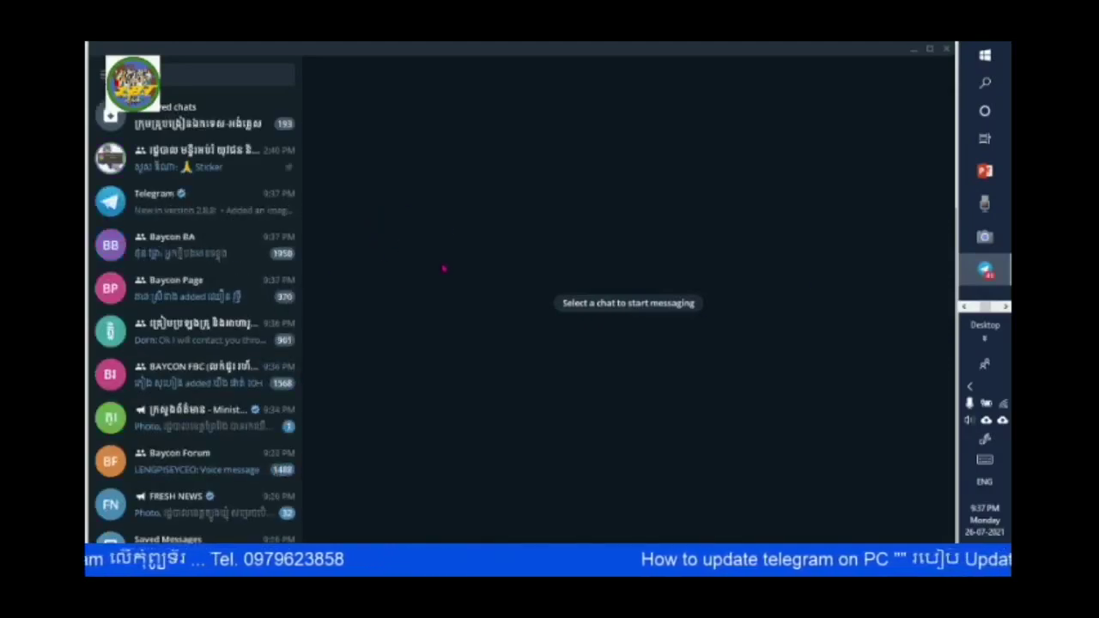
# Open the FRESH NEWS channel in the updated Telegram and examine whether its posts and photos load
pyautogui.scroll(-3, 222, 315)
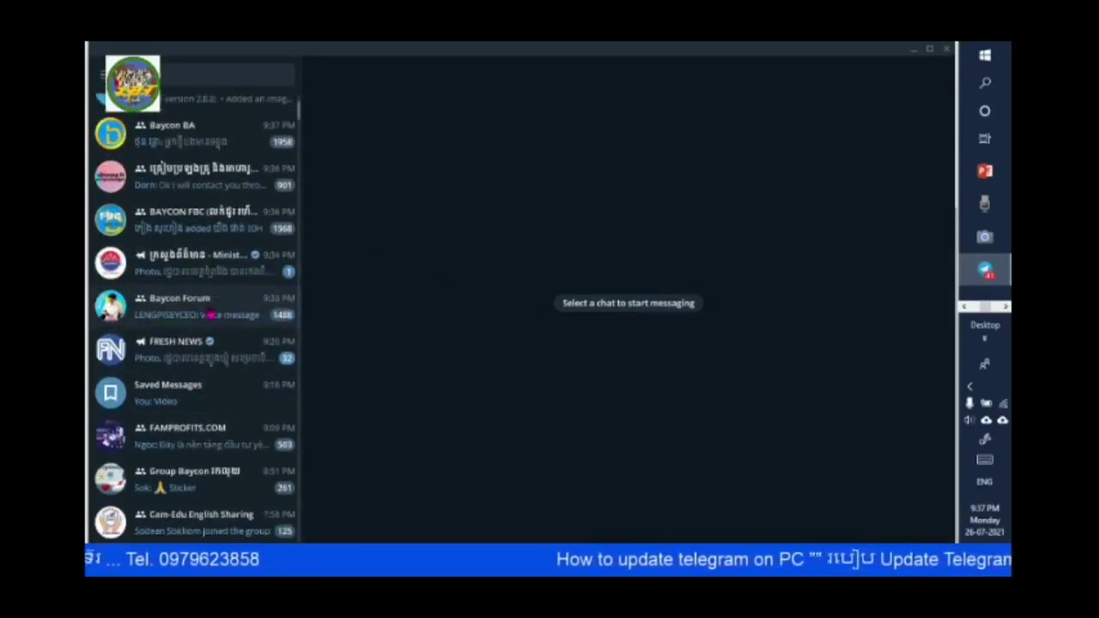
pyautogui.click(194, 356)
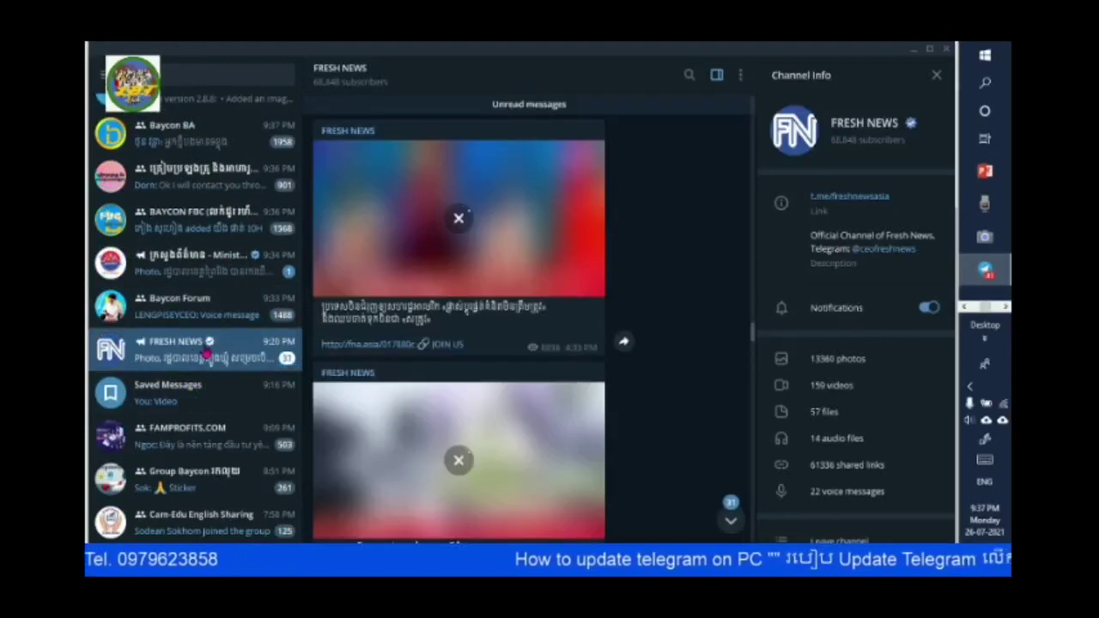
pyautogui.scroll(-2, 531, 303)
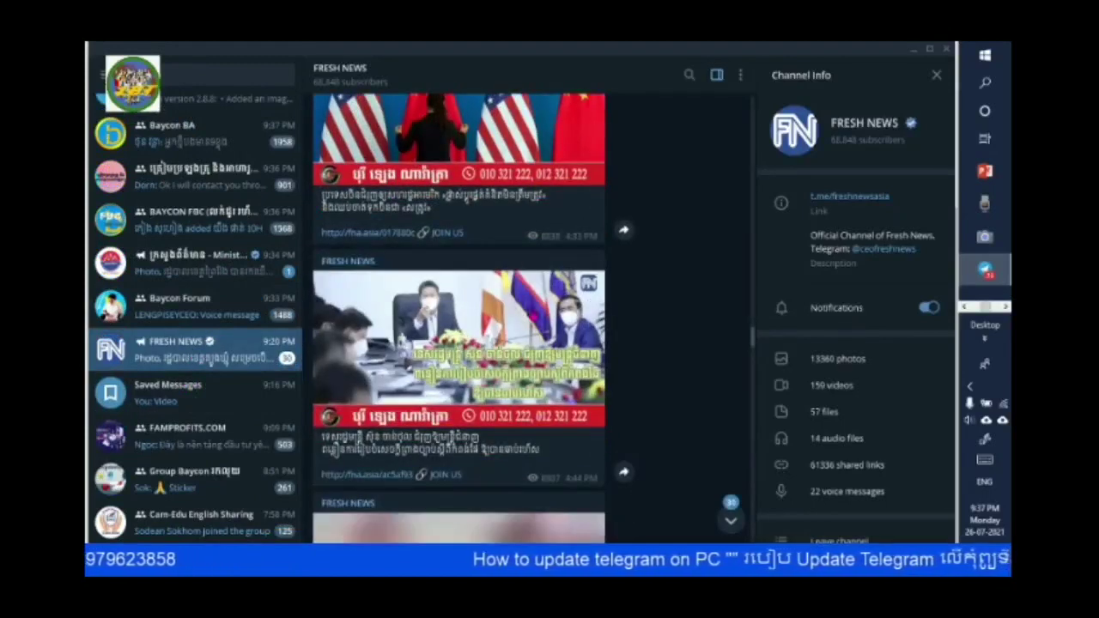
pyautogui.scroll(-4, 531, 305)
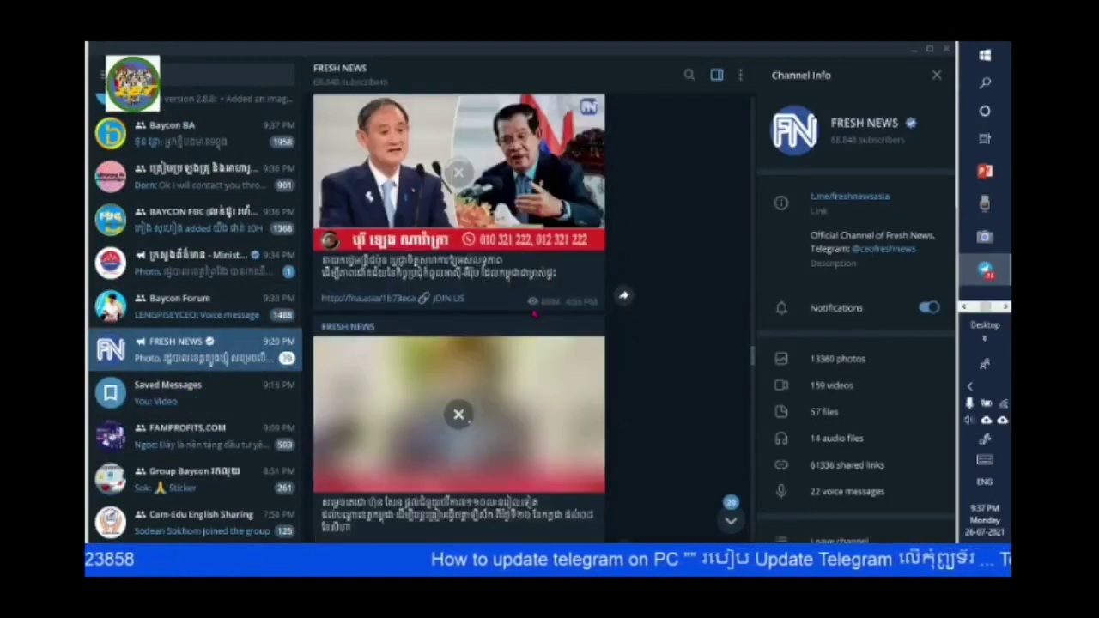
pyautogui.scroll(-5, 533, 315)
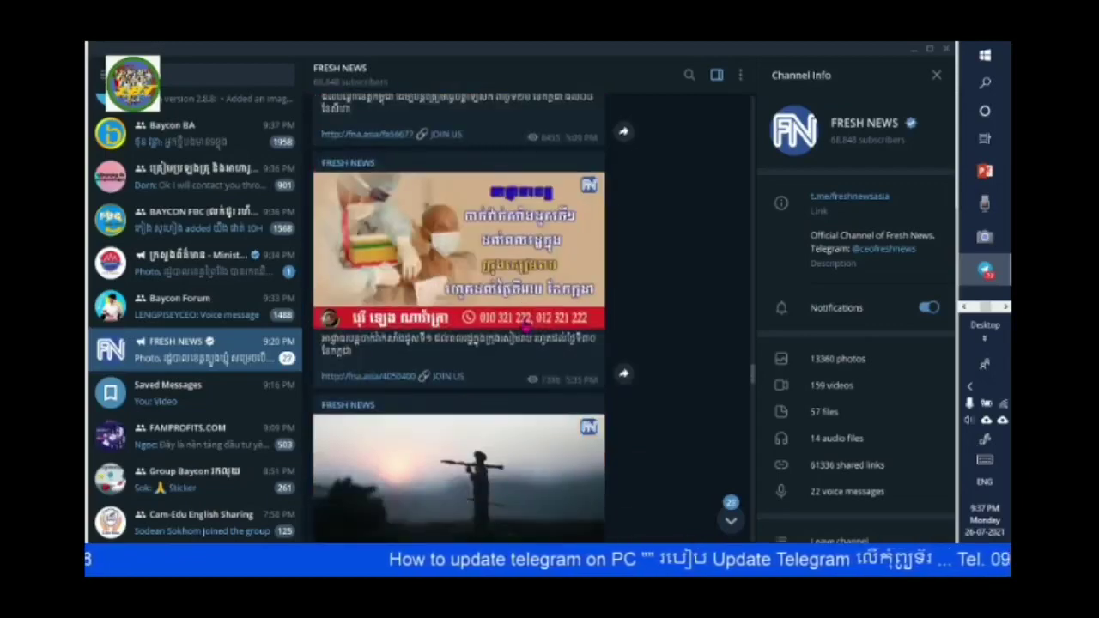
pyautogui.scroll(-8, 526, 326)
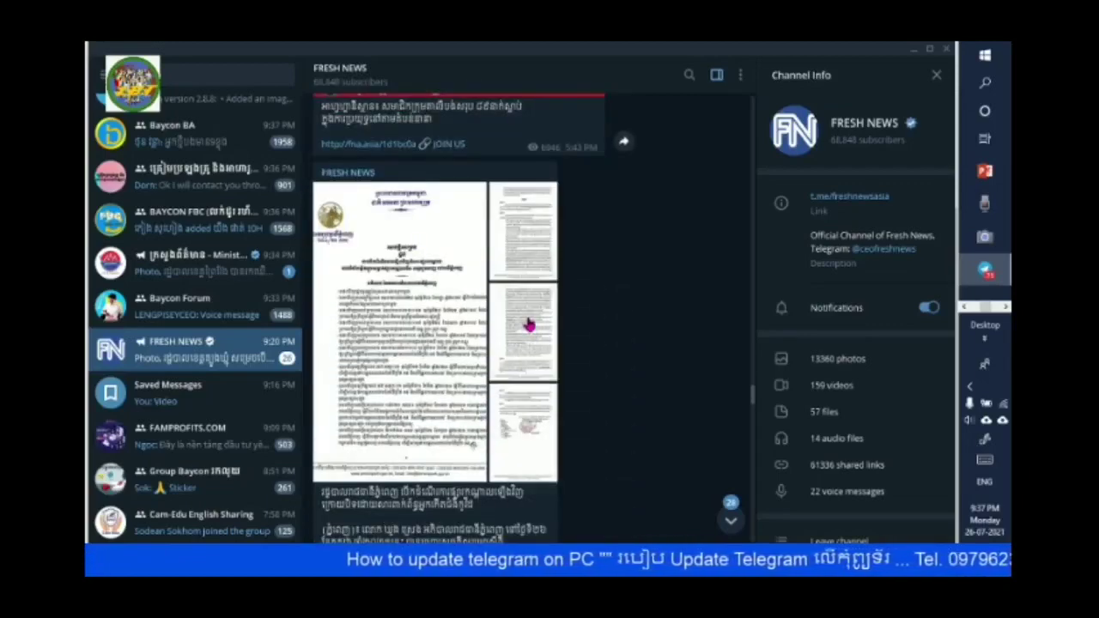
pyautogui.scroll(5, 403, 451)
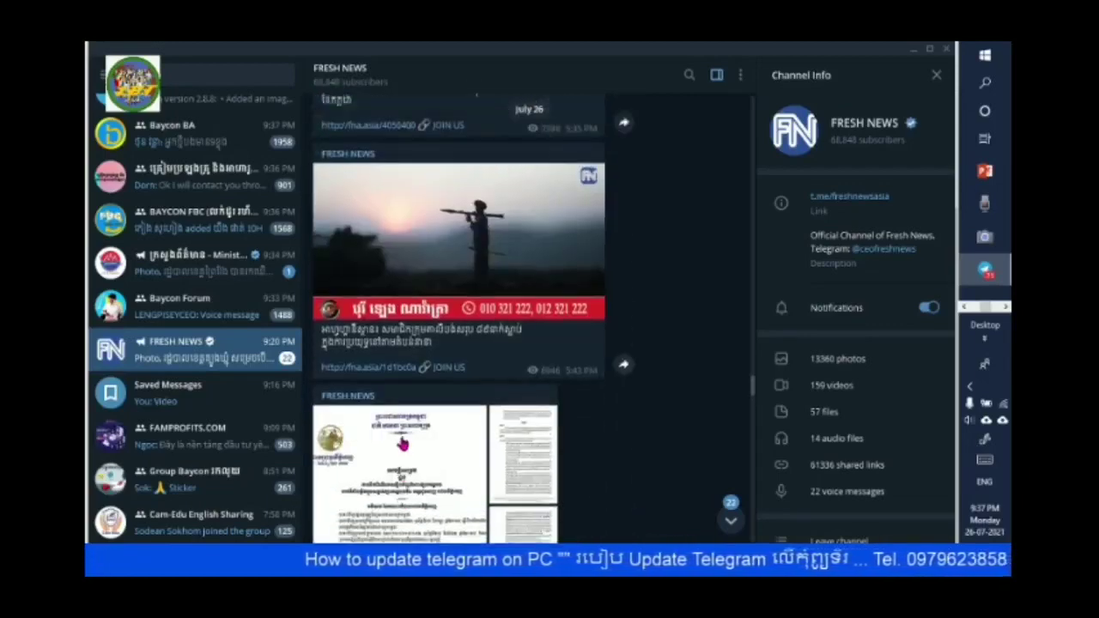
pyautogui.scroll(6, 412, 437)
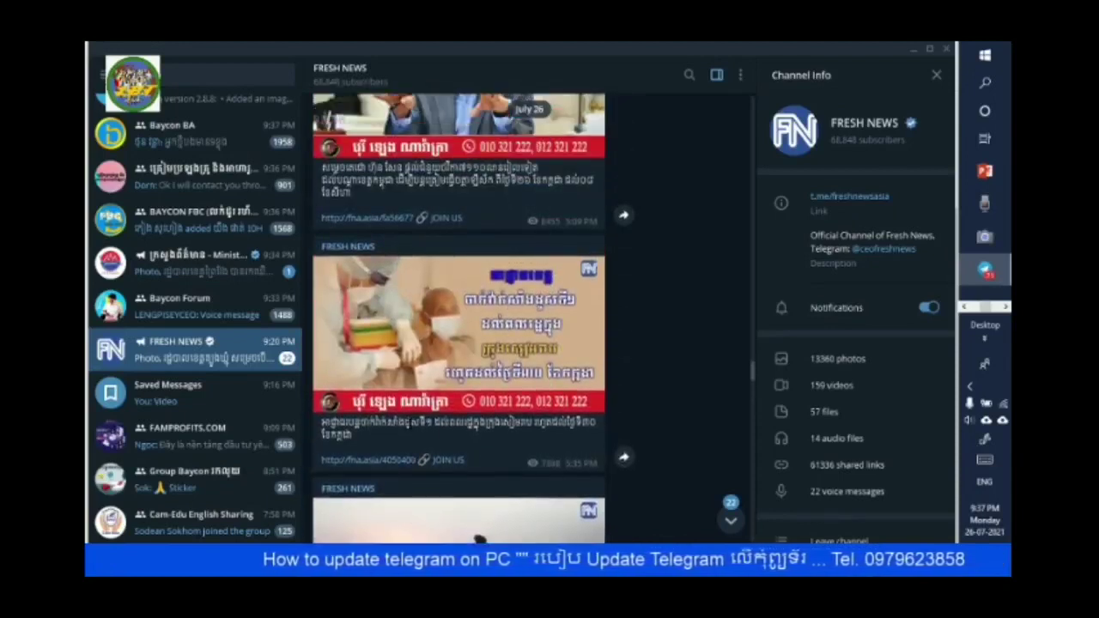